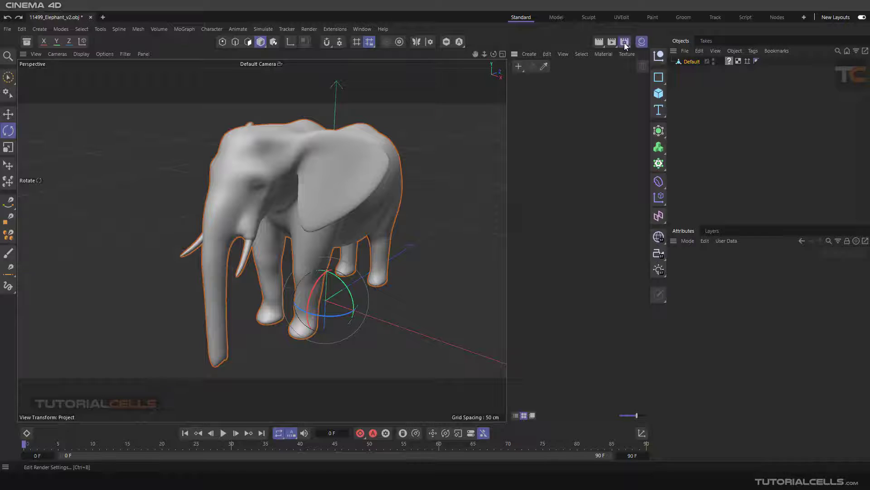
Step: Check the renderer in the render settings and create a new standard material
click(624, 42)
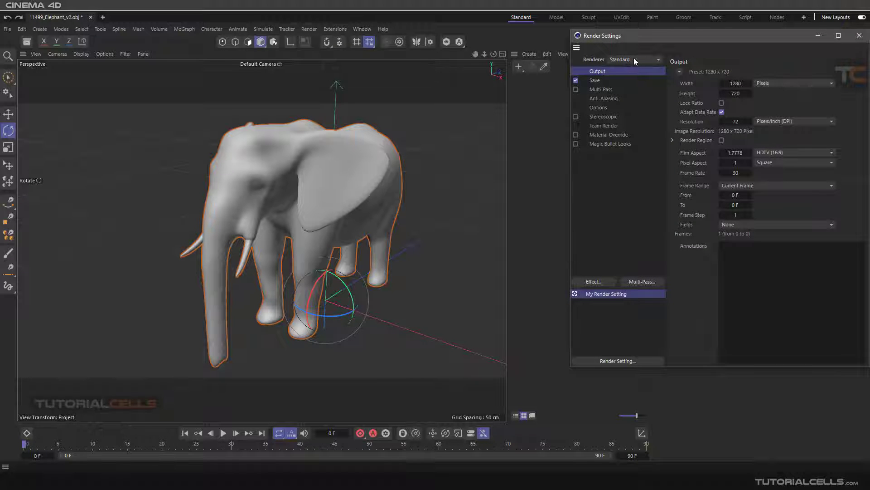
click(859, 36)
click(519, 66)
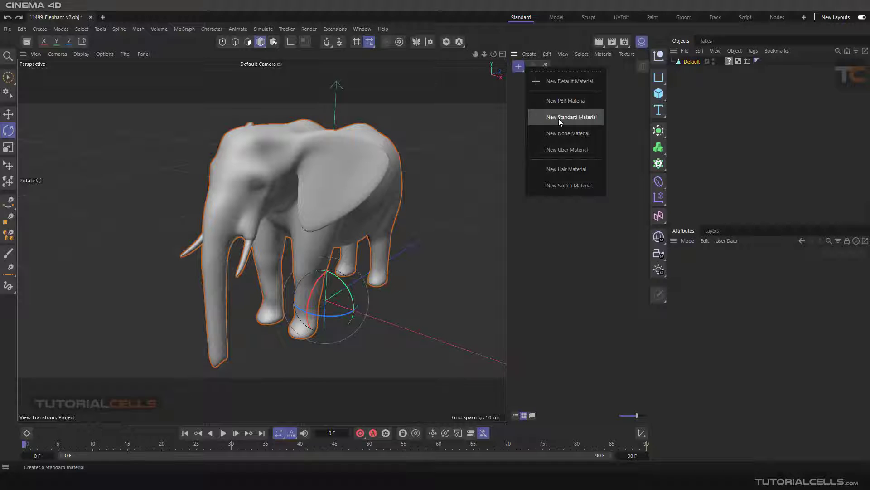
click(559, 118)
Step: Load the Falloff effect shader into the new material's color texture and inspect its gradient properties
double_click(527, 90)
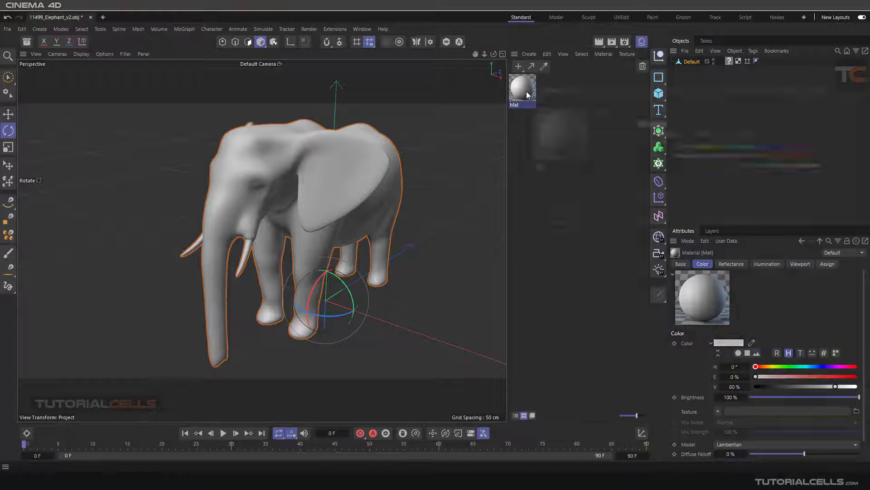
drag(562, 86, 452, 64)
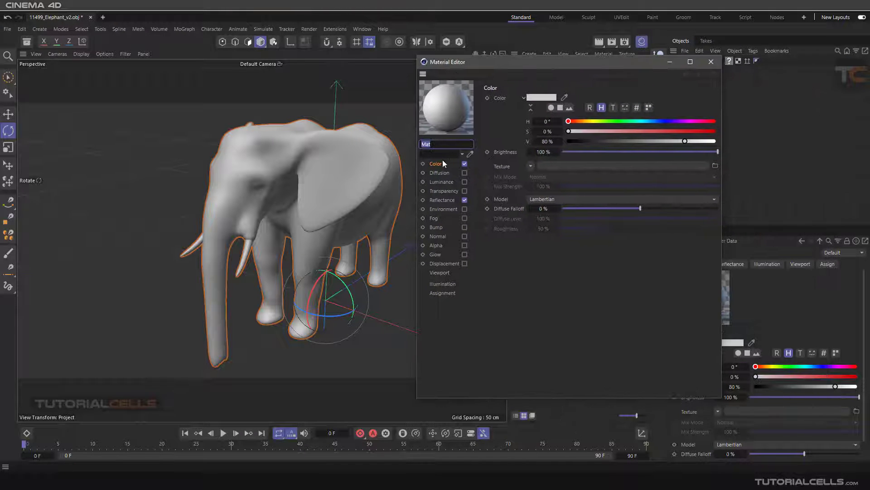
click(530, 166)
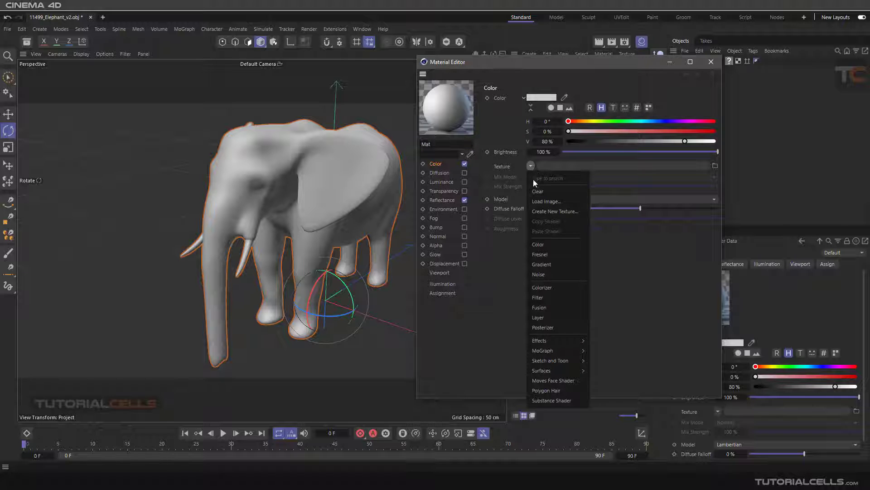
mouse_move(541, 343)
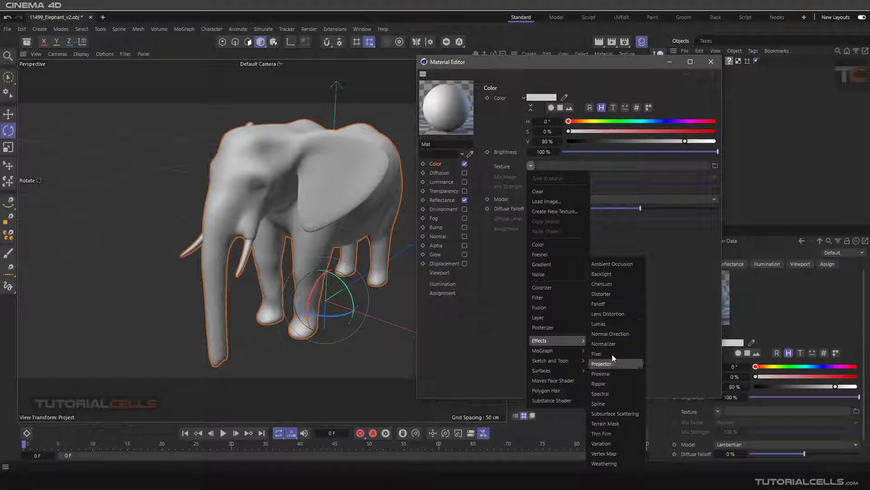
click(608, 305)
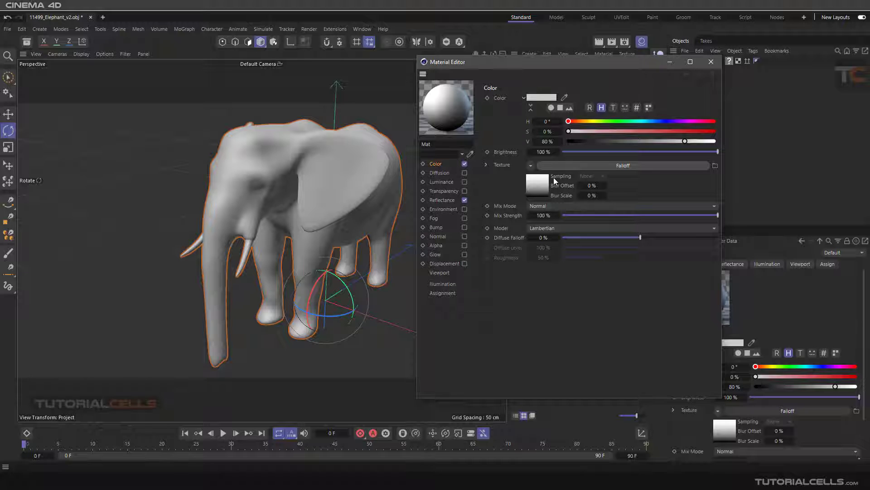
click(560, 166)
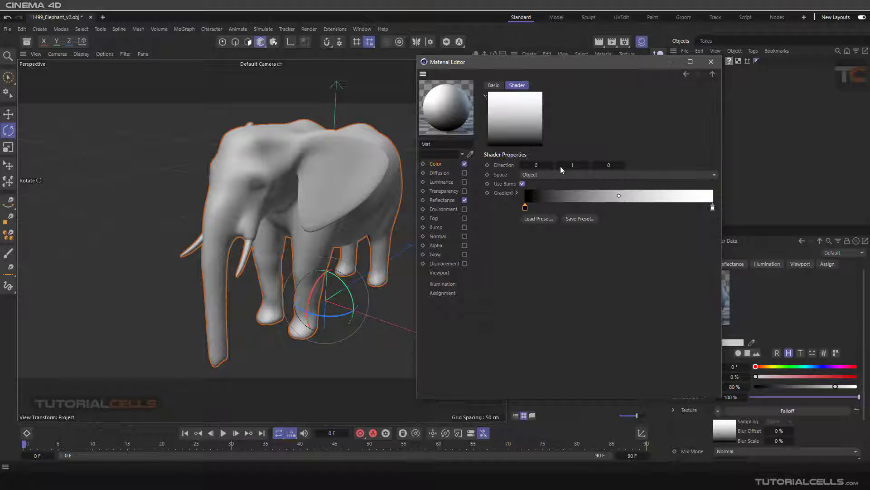
drag(546, 195, 526, 218)
click(707, 65)
Step: Duplicate the elephant beside the original along its X axis and apply the Falloff material to the original
scroll(271, 226, down, 3)
alt+drag(271, 225, 379, 233)
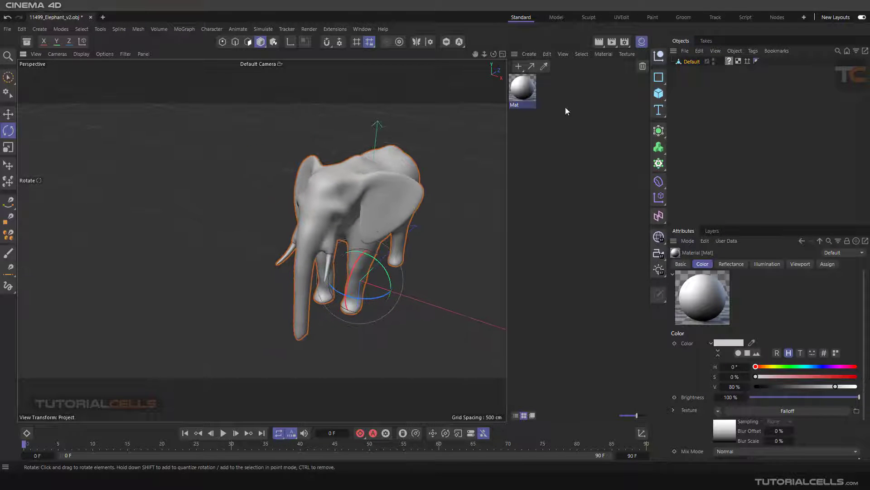
click(9, 113)
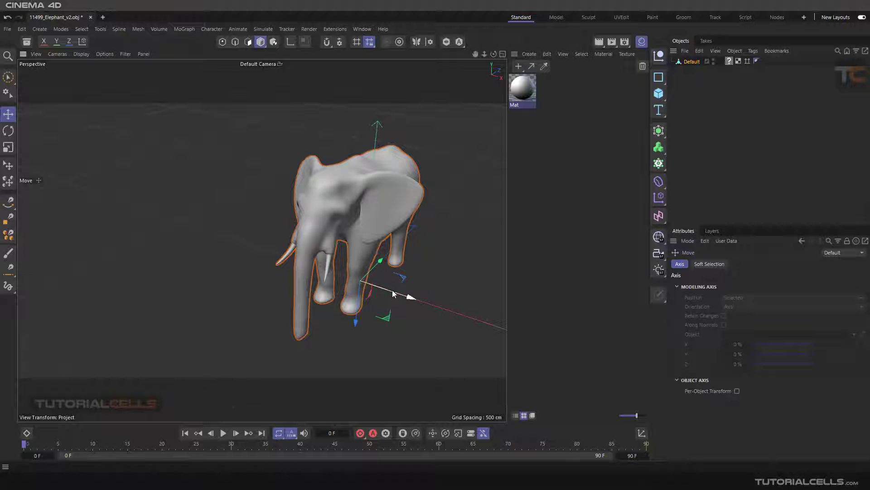
ctrl+drag(400, 293, 273, 227)
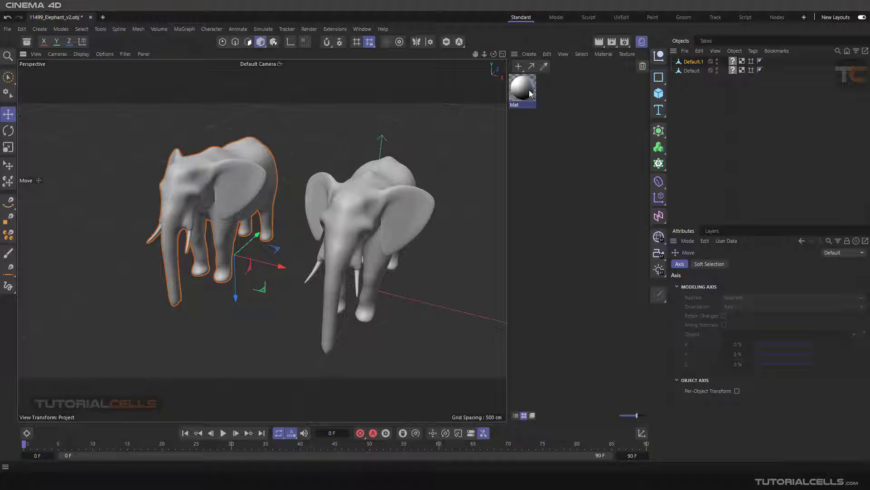
mouse_move(529, 93)
mouse_down()
mouse_move(393, 155)
mouse_move(385, 186)
mouse_move(323, 153)
mouse_move(387, 148)
mouse_move(367, 189)
mouse_move(374, 179)
mouse_move(418, 187)
mouse_move(360, 186)
mouse_move(381, 184)
mouse_up()
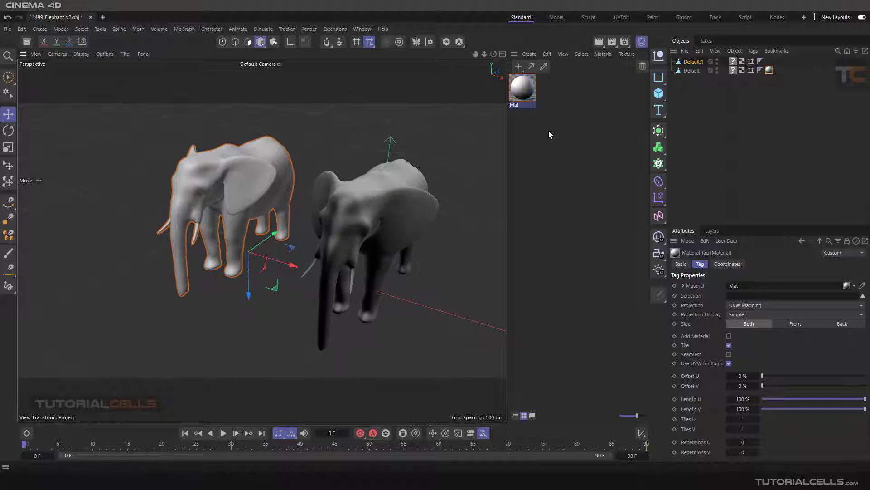
Step: Create a second standard material and apply it to the duplicated elephant
click(523, 70)
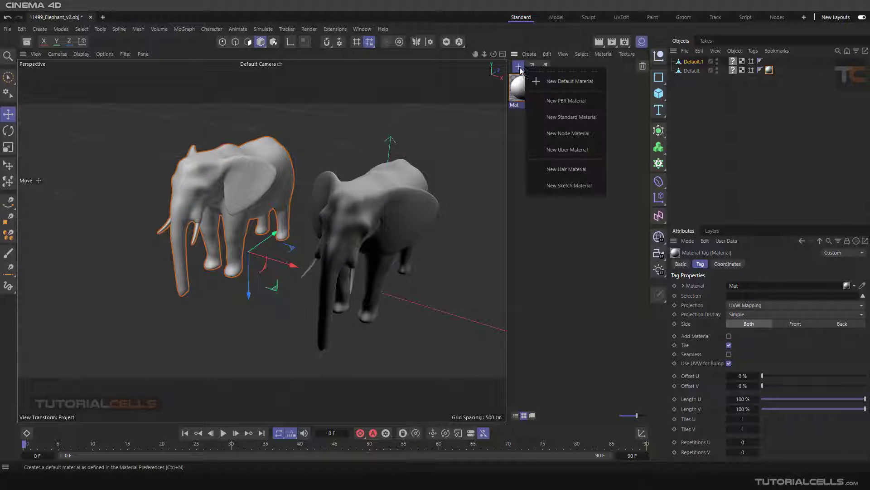
click(554, 116)
drag(521, 91, 262, 148)
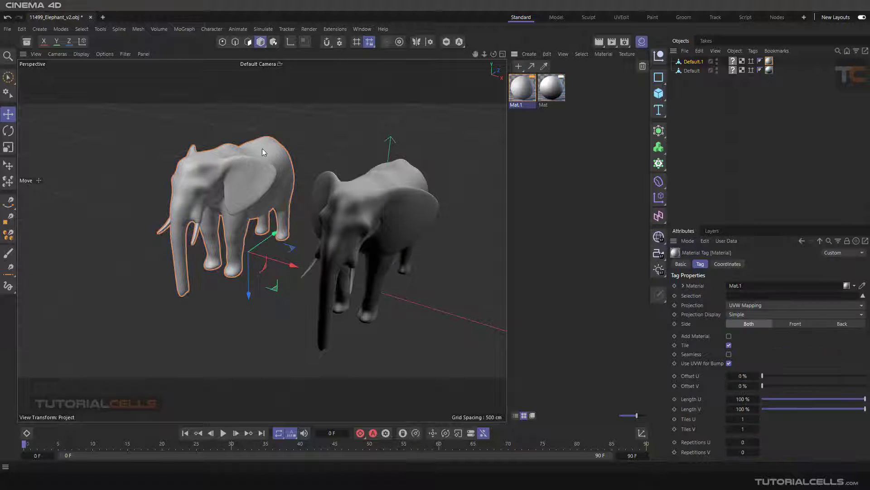
Step: Load the Gradient shader into the color texture of the duplicate elephant's material, Mat.1
double_click(522, 89)
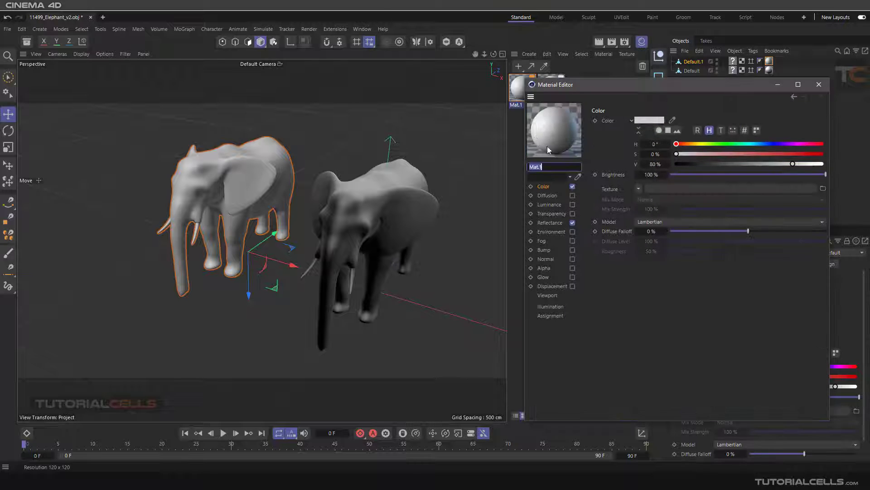
click(639, 189)
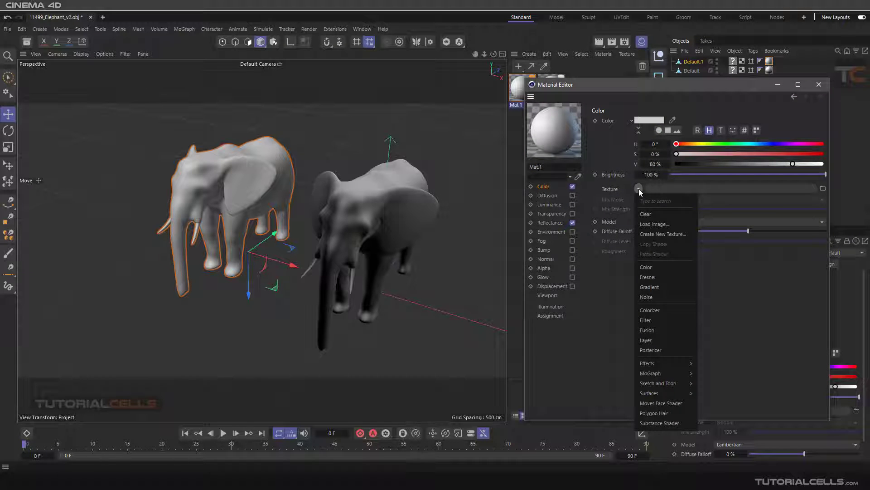
click(659, 286)
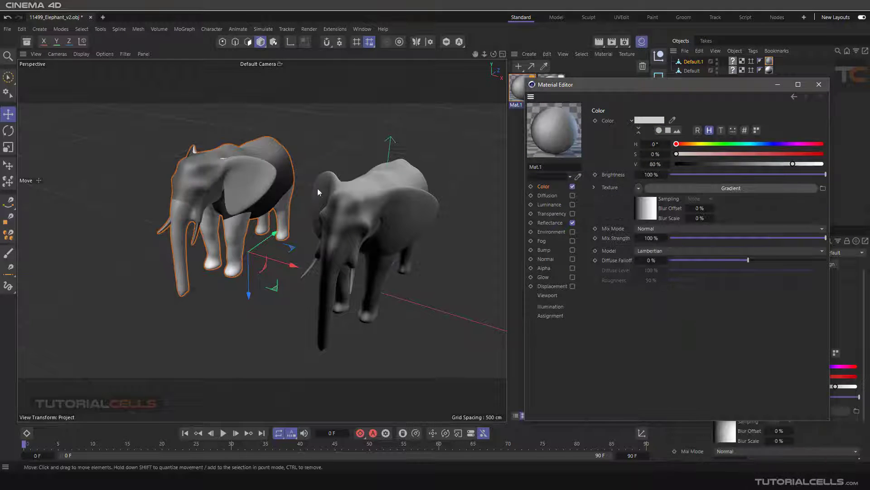
click(819, 85)
alt+drag(325, 155, 229, 172)
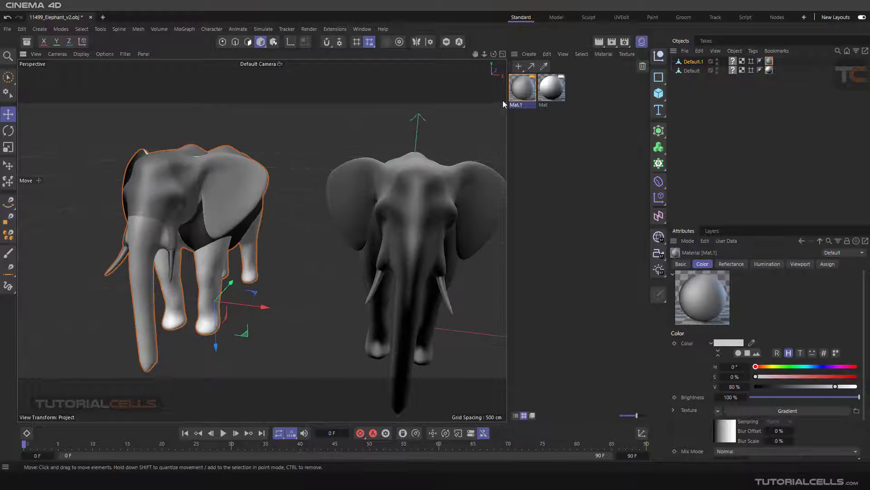
Step: Recolor the black knot of Mat's Falloff gradient to red with hue 345°, saturation 97% and value 93%
double_click(546, 90)
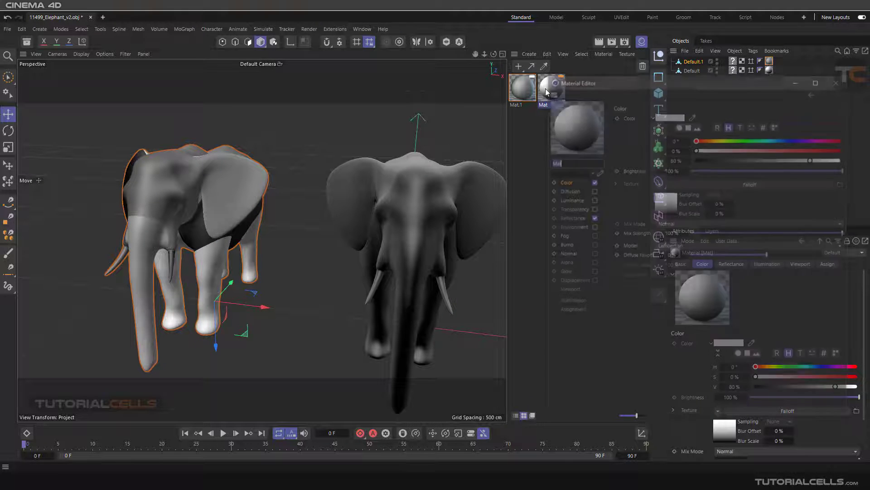
click(700, 184)
drag(670, 225, 710, 226)
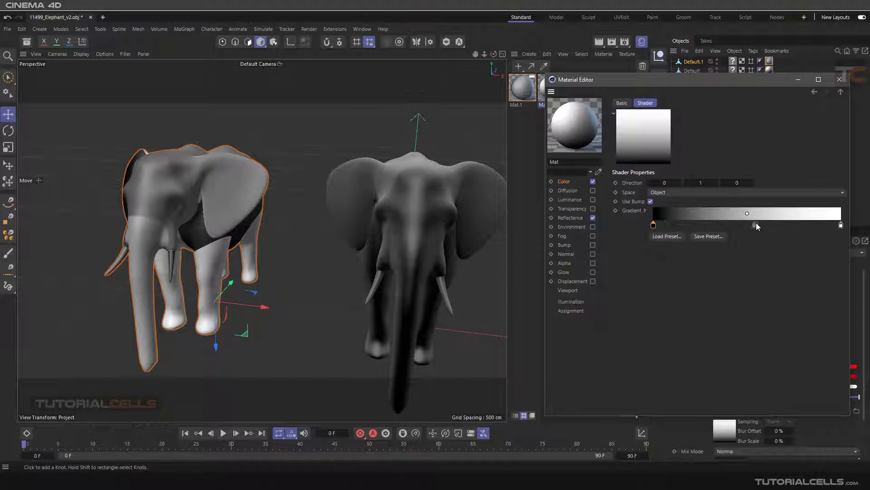
double_click(654, 226)
click(725, 263)
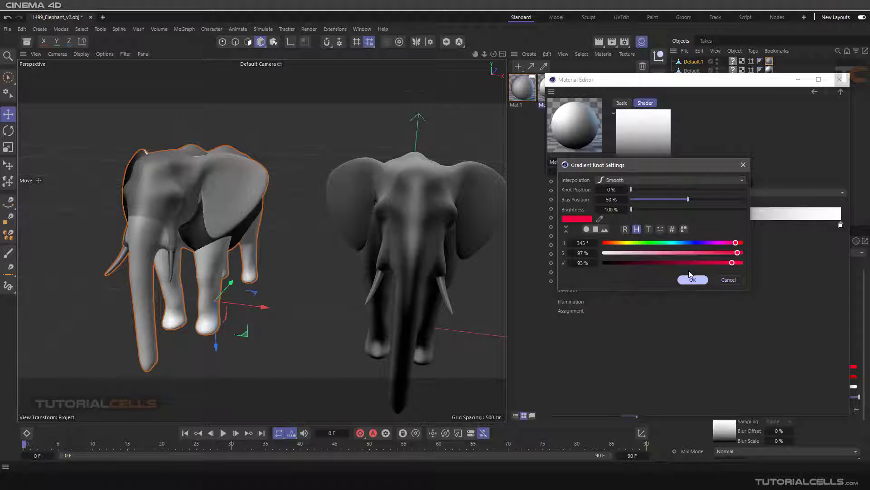
click(693, 279)
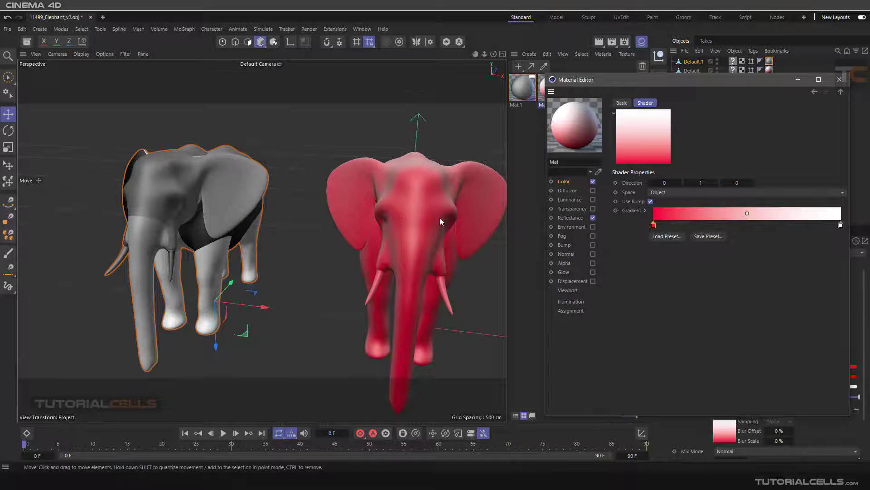
mouse_move(439, 218)
alt+mouse_down()
mouse_move(396, 205)
mouse_move(427, 213)
alt+mouse_up()
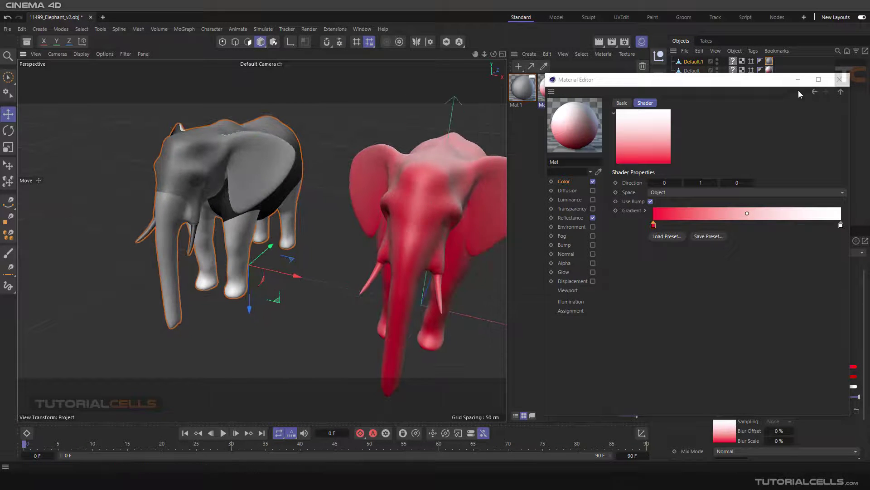
Step: Recolor the black knot of Mat.1's gradient to red with hue 354°, saturation 100% and value 100%
click(519, 93)
click(681, 183)
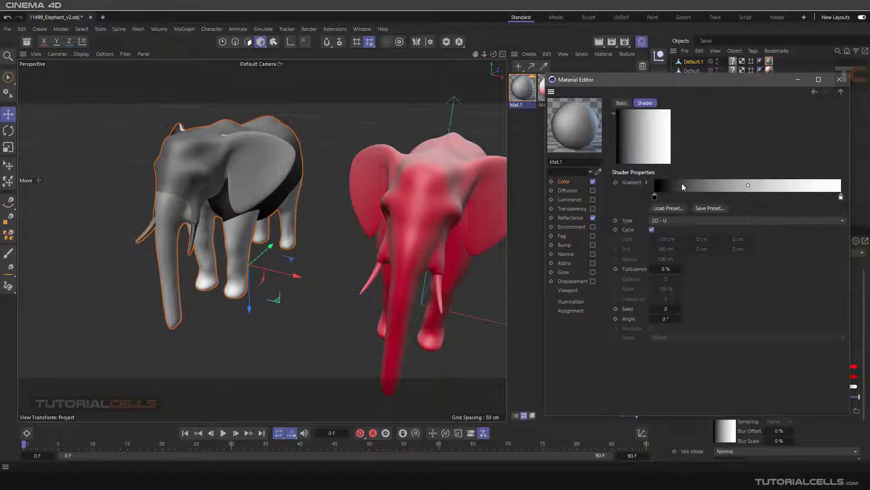
double_click(655, 198)
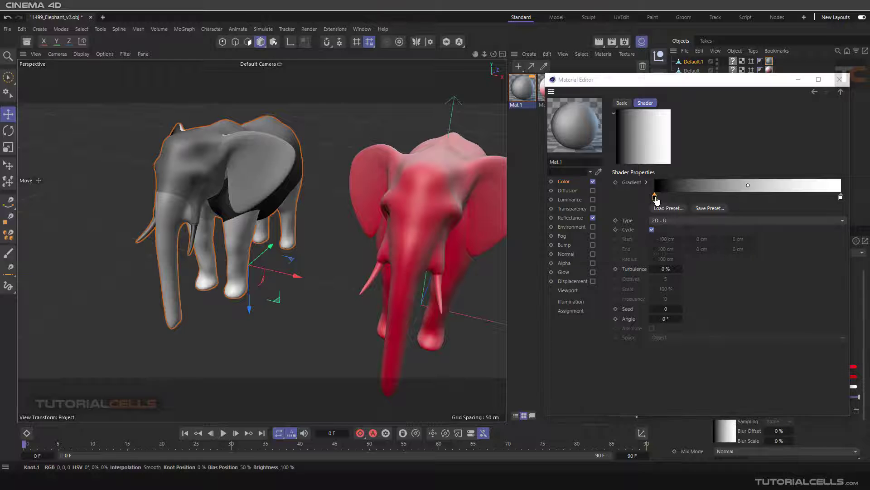
click(741, 215)
click(743, 224)
click(742, 234)
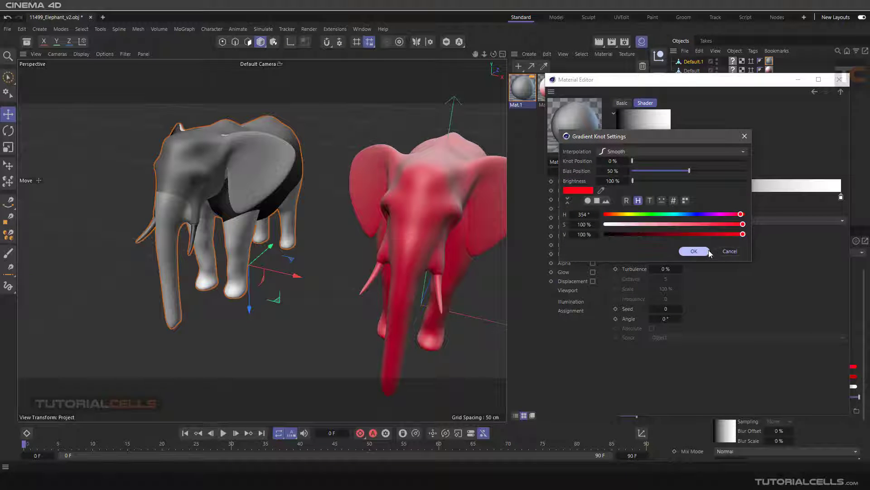
click(694, 251)
alt+drag(257, 208, 278, 204)
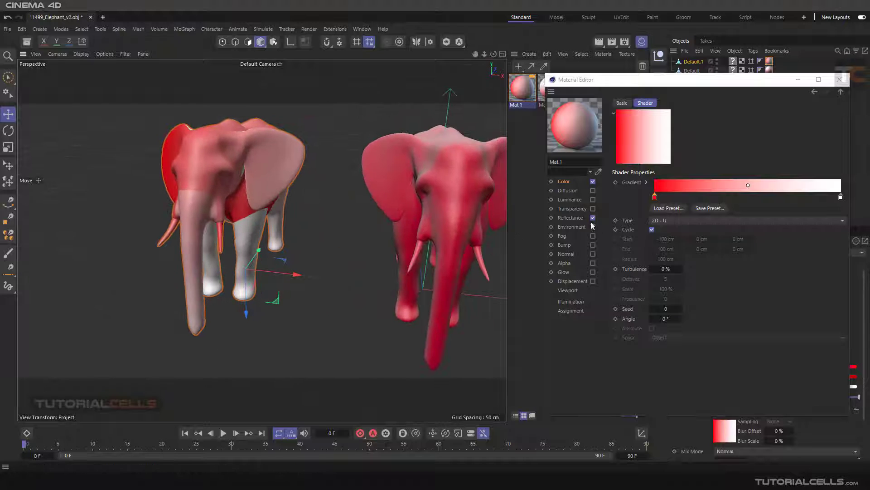
Step: Try the 3D - Spherical type on Mat.1's gradient and switch it to 3D - Cylindrical
click(671, 221)
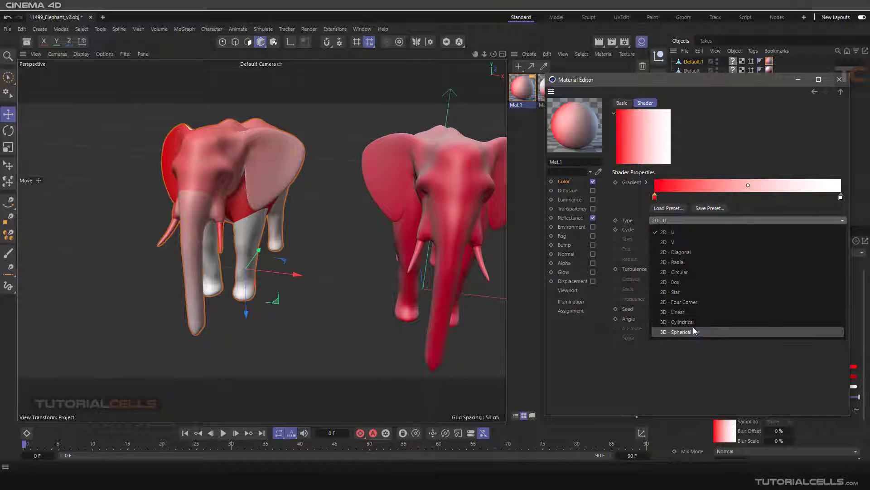
click(693, 330)
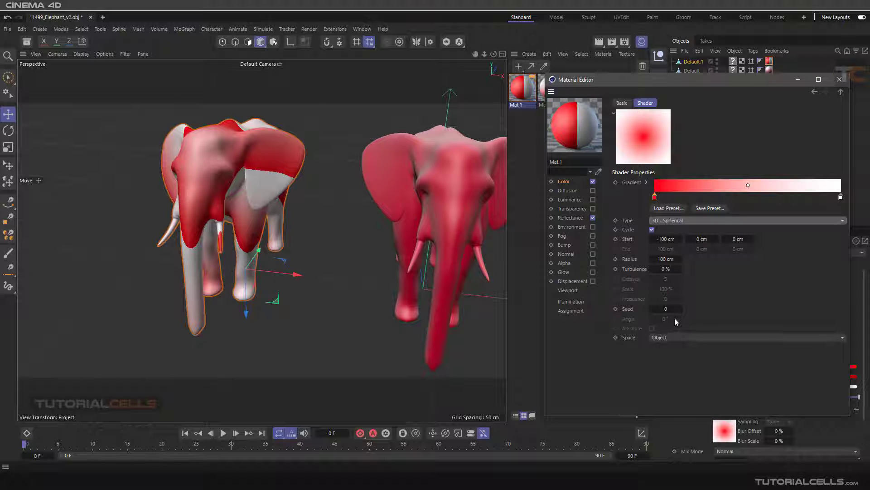
click(667, 222)
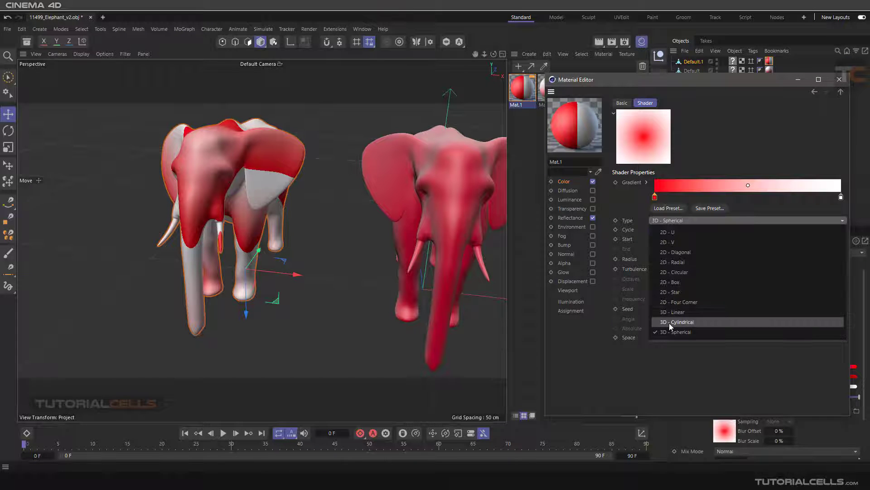
click(669, 323)
Step: Compare the Falloff and cylindrical Gradient coloring on the two elephants from several viewing angles
alt+drag(192, 165, 173, 166)
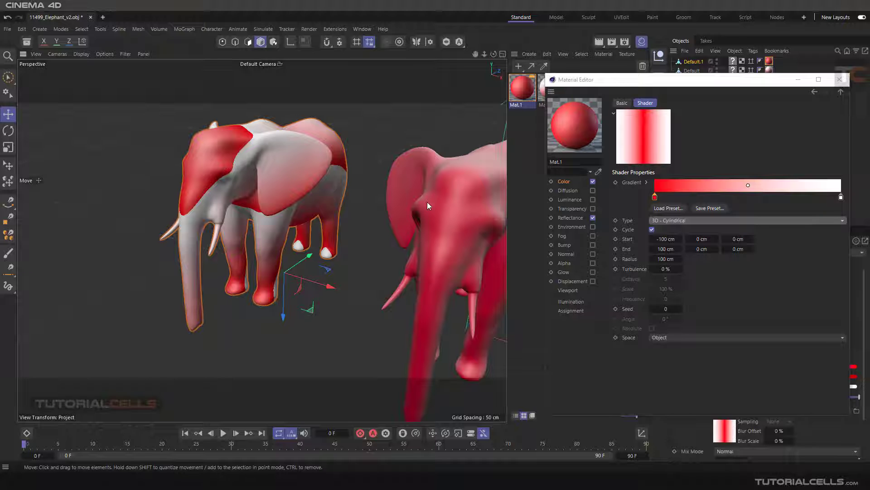
alt+drag(460, 192, 289, 166)
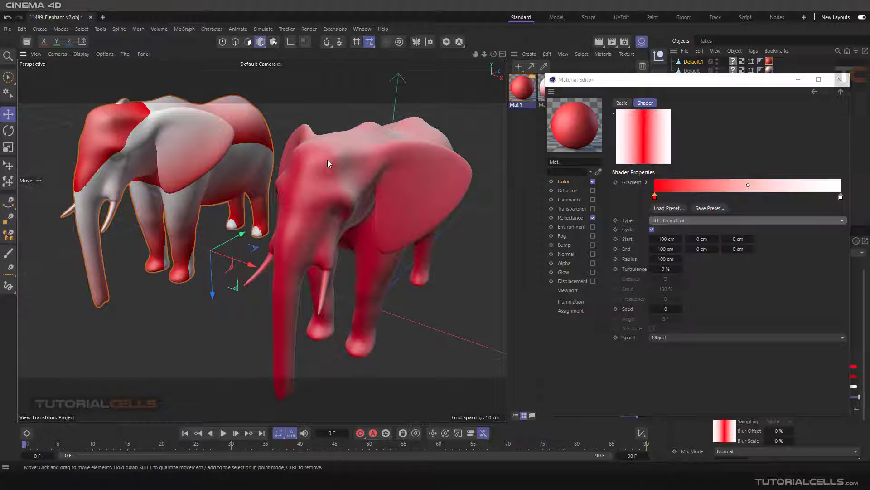
alt+drag(384, 198, 370, 225)
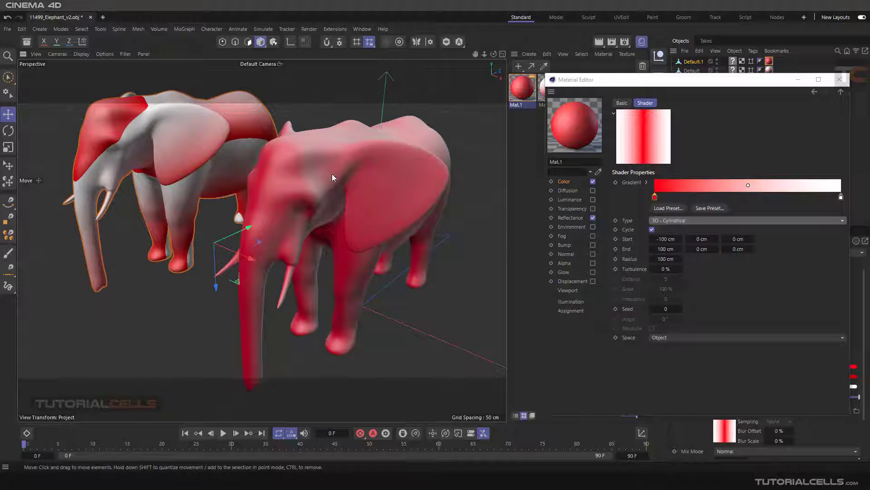
alt+drag(332, 175, 141, 176)
alt+drag(194, 151, 227, 149)
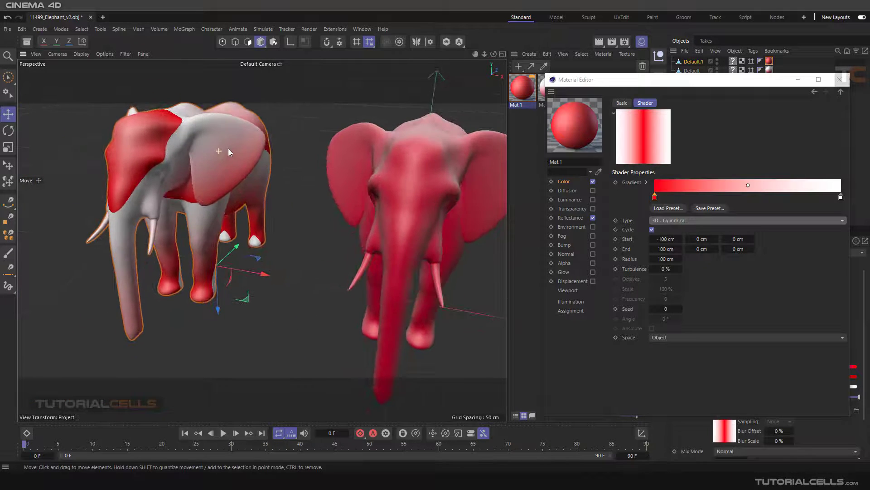
alt+middle_drag(405, 191, 295, 179)
mouse_move(319, 190)
alt+mouse_down()
mouse_move(292, 179)
mouse_move(301, 170)
mouse_move(328, 199)
mouse_move(372, 194)
mouse_move(296, 187)
mouse_move(309, 184)
alt+mouse_up()
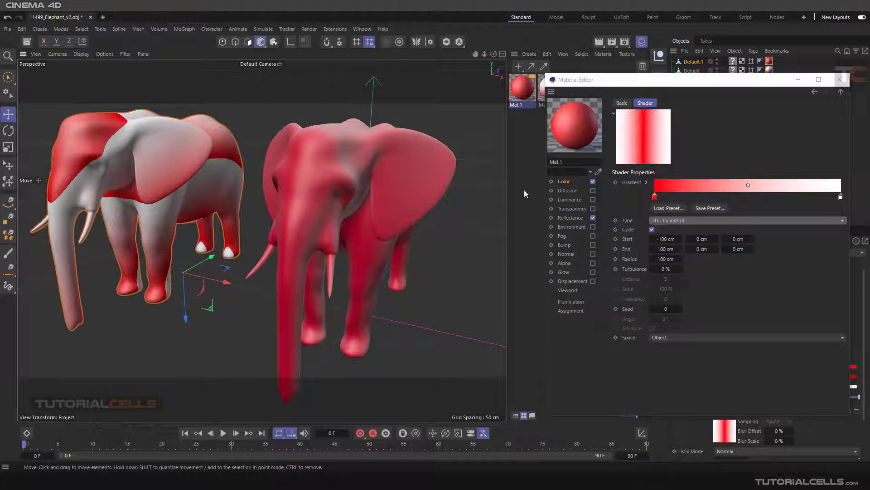
Step: Open the Falloff shader in Mat's Color channel, try direction 1, 0, 0 and inspect the elephant's coloring
click(542, 93)
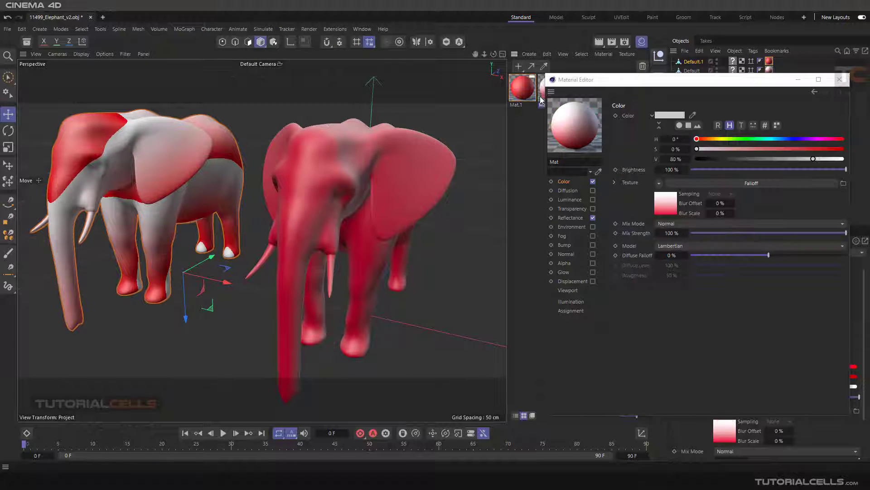
click(697, 184)
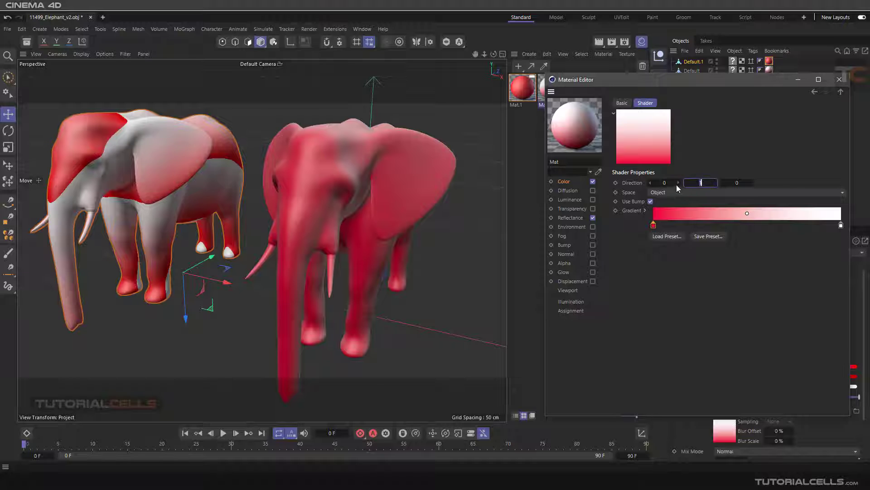
click(687, 183)
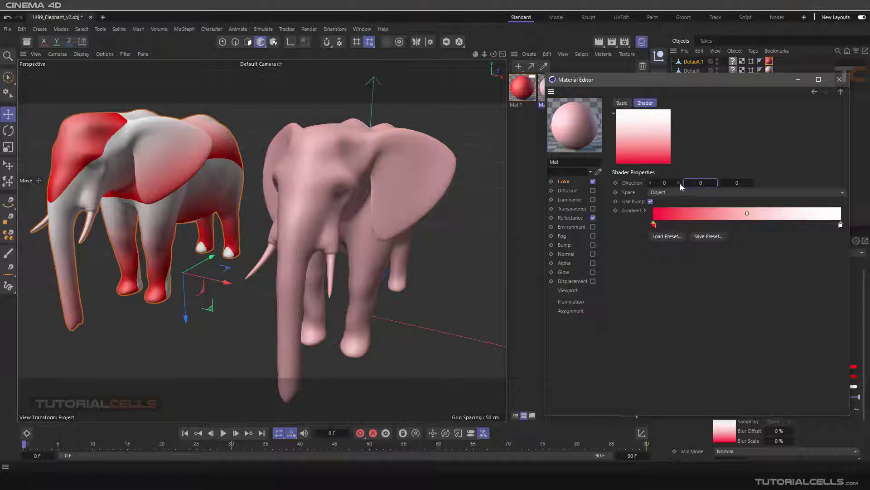
click(679, 183)
alt+drag(440, 194, 355, 161)
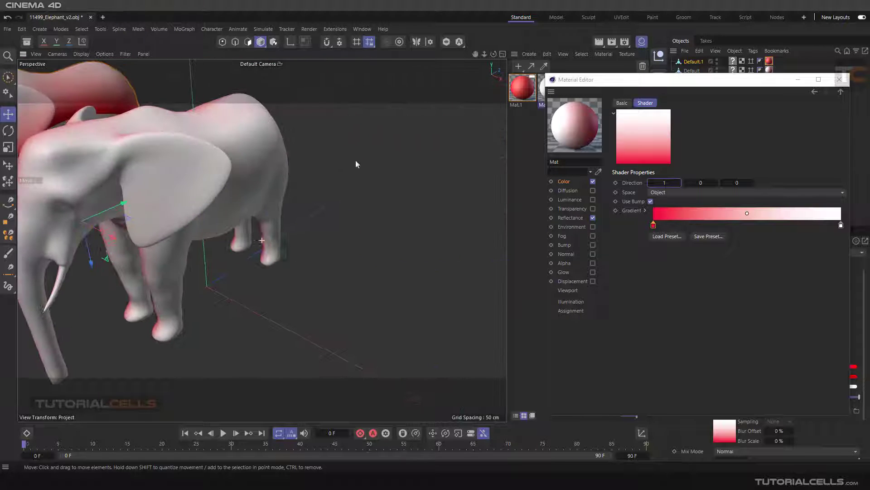
alt+middle_drag(104, 171, 310, 187)
alt+drag(310, 190, 336, 179)
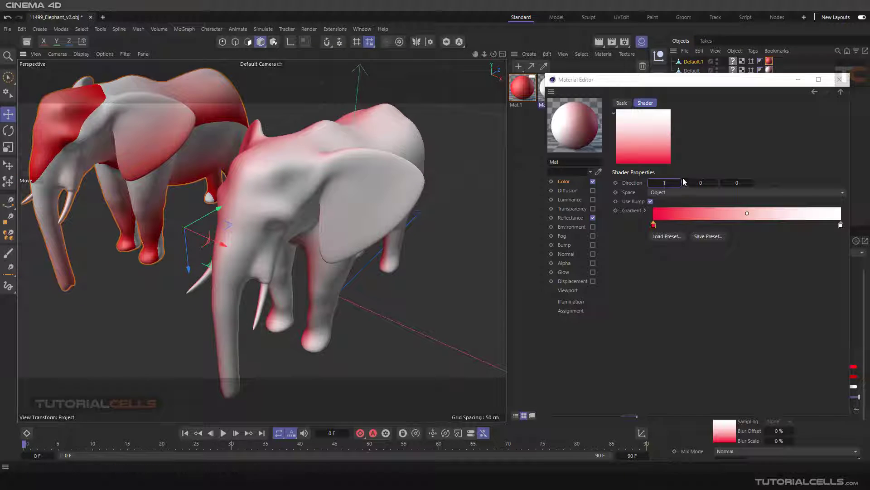
Step: Try direction 0, 0, 1 on the Falloff shader and restore the direction to 0, 1, 0
click(651, 183)
click(749, 183)
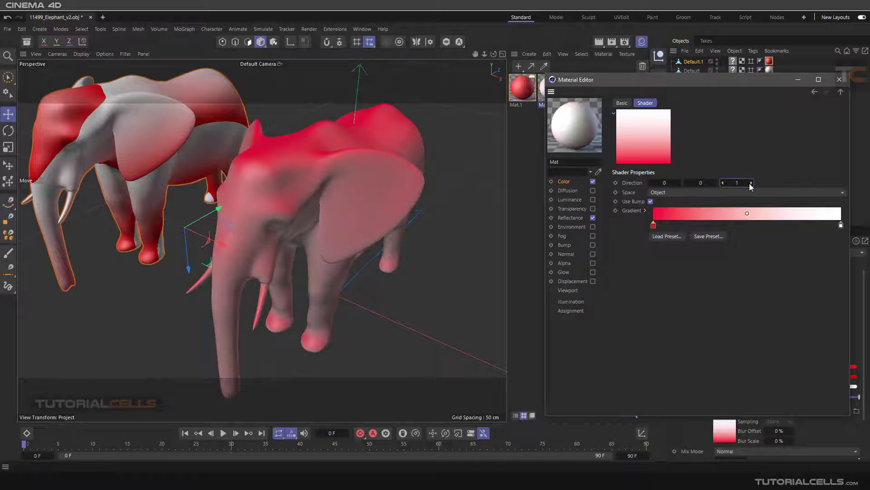
mouse_move(373, 192)
alt+mouse_down()
mouse_move(324, 151)
mouse_move(321, 81)
mouse_move(333, 194)
mouse_move(376, 195)
mouse_move(368, 195)
alt+mouse_up()
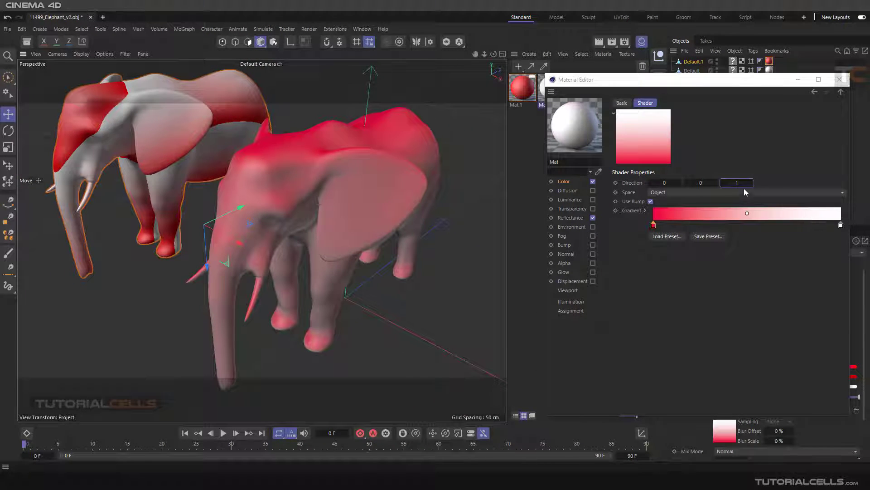
click(715, 182)
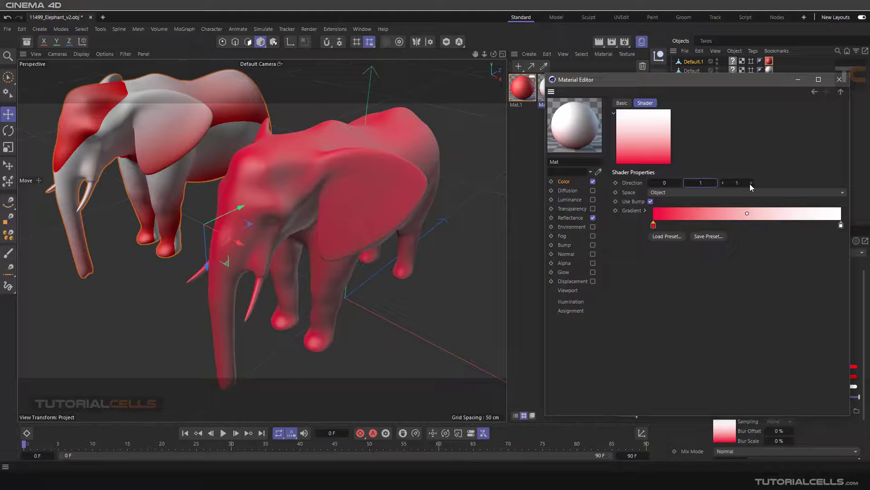
click(723, 183)
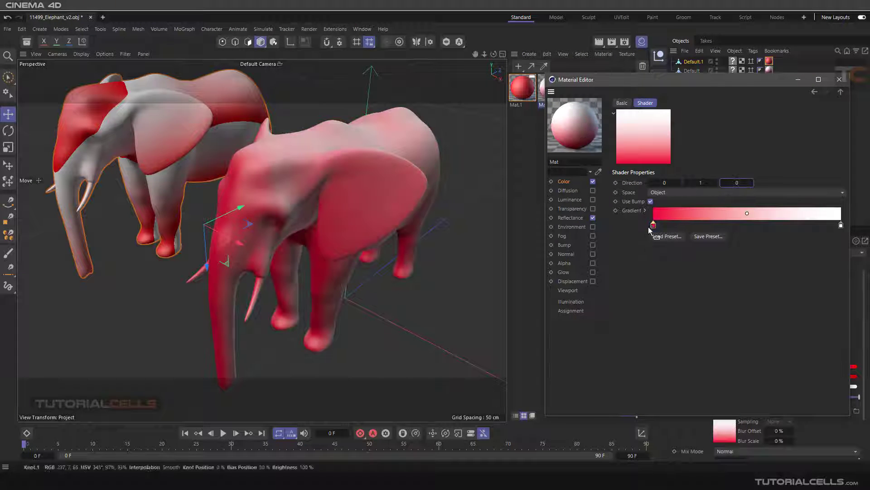
Step: Try the Camera space on the Falloff shader from another viewing angle and switch the space back to Object
click(659, 193)
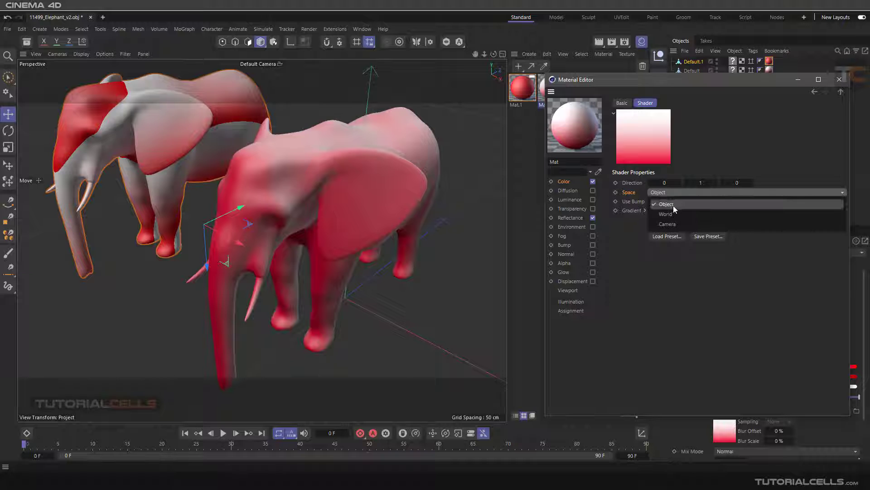
click(670, 224)
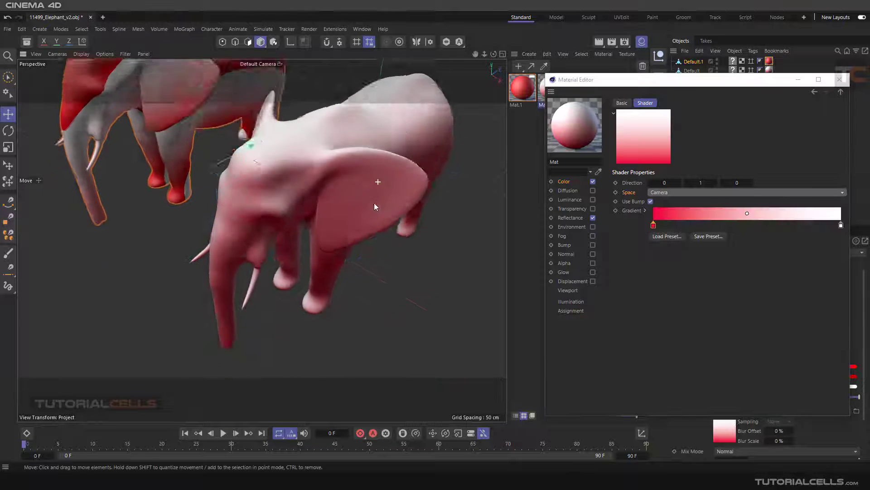
alt+drag(376, 207, 223, 216)
click(671, 191)
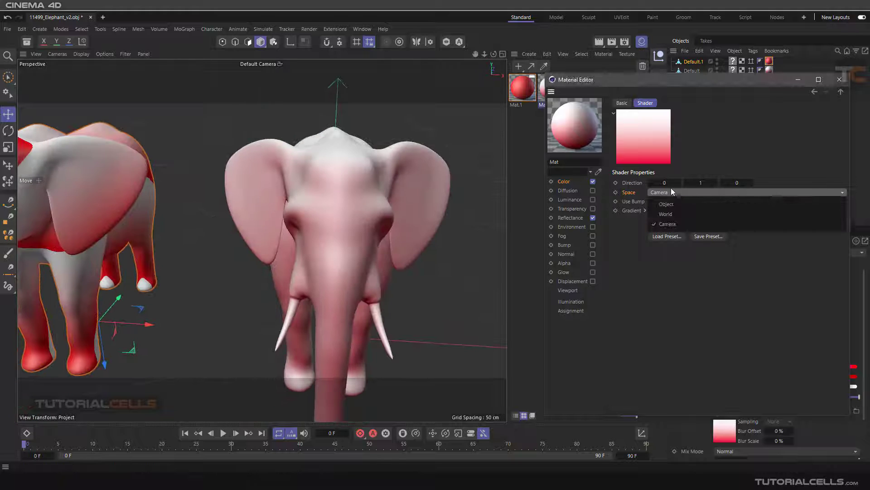
click(666, 204)
mouse_move(362, 204)
alt+mouse_down()
mouse_move(323, 208)
mouse_move(407, 197)
mouse_move(340, 199)
mouse_move(338, 189)
alt+mouse_up()
Step: Set the Falloff shader's space to World, inspect both elephants and close the Material Editor
click(678, 193)
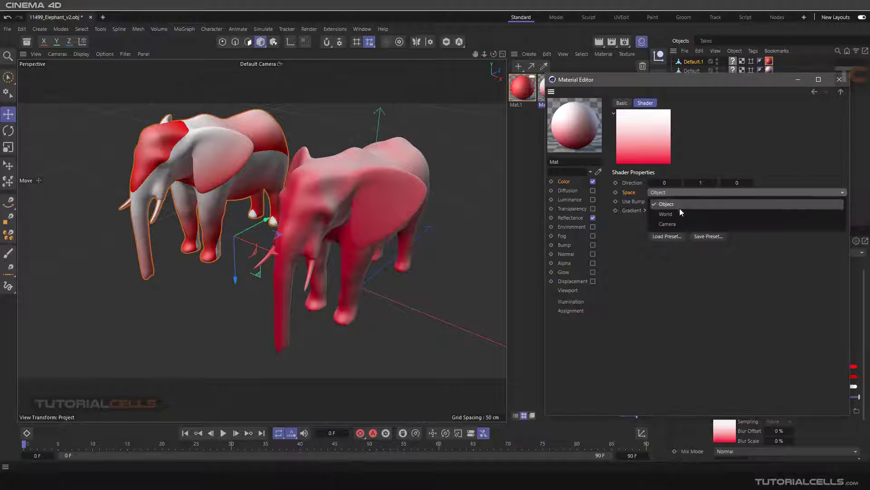
click(679, 208)
scroll(413, 207, down, 3)
mouse_move(408, 208)
alt+mouse_down()
mouse_move(385, 208)
mouse_move(390, 197)
mouse_move(356, 216)
alt+mouse_up()
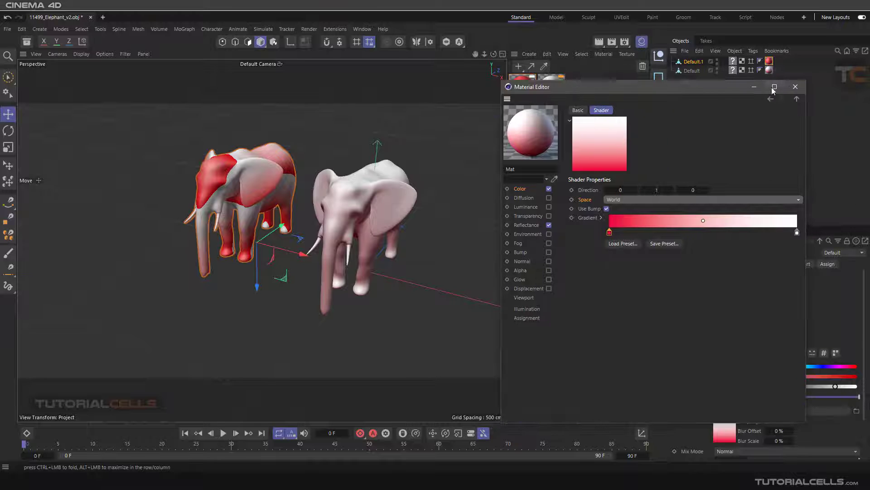
click(792, 87)
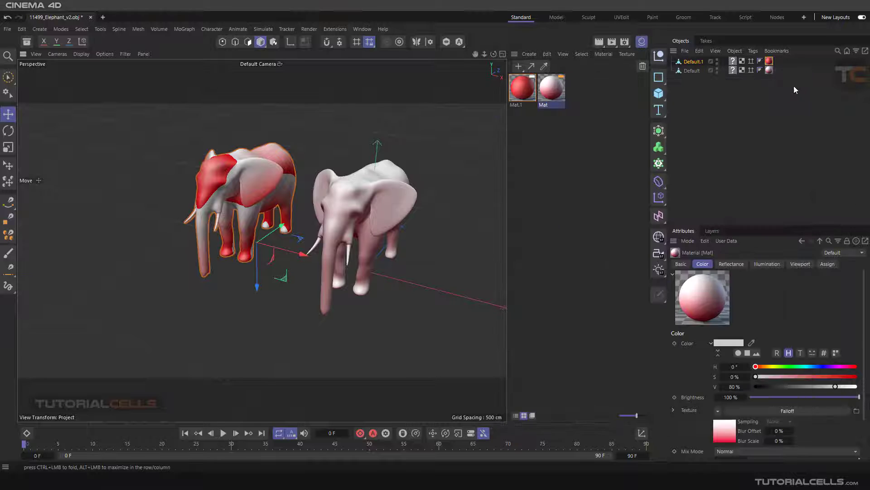
Step: Delete the Default.1 elephant with the Gradient material from the scene
click(693, 71)
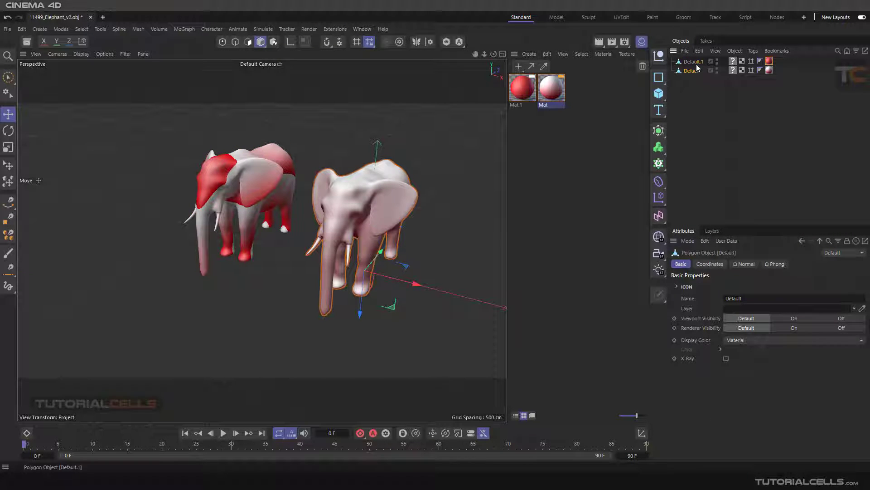
click(696, 64)
key(Delete)
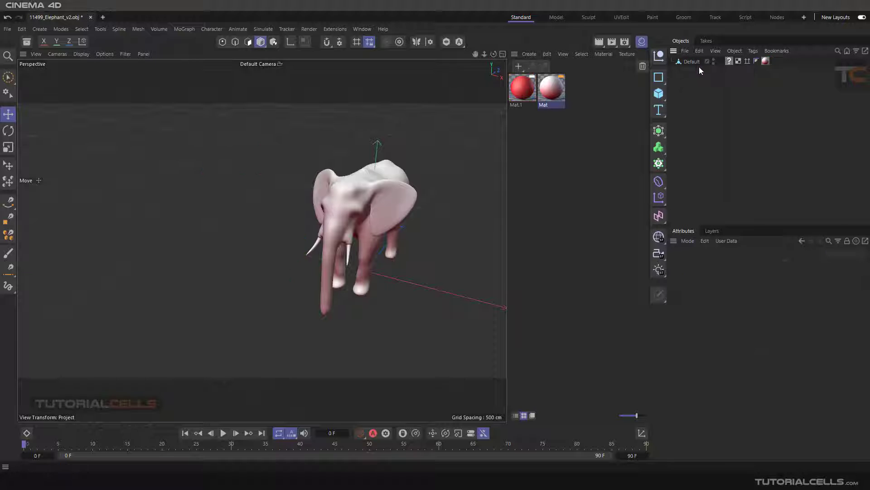
Step: Move the remaining elephant far away across the scene and back to test the World-space falloff
click(693, 62)
drag(390, 298, 203, 229)
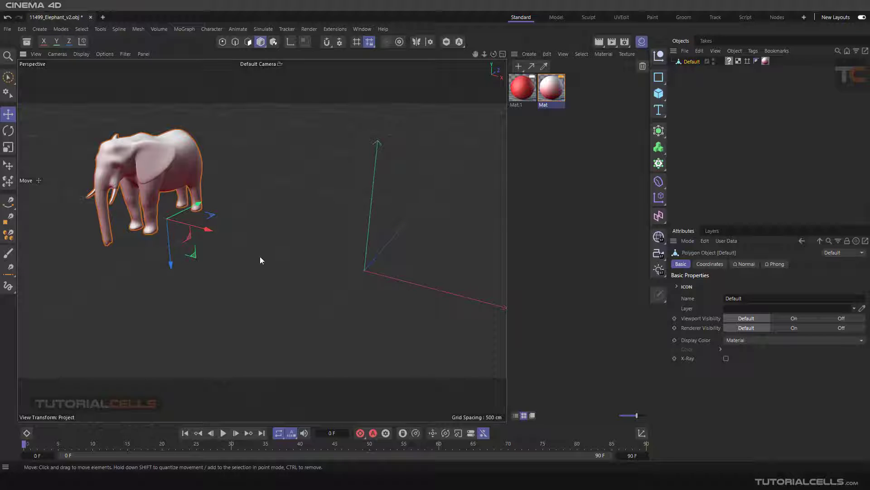
drag(196, 230, 384, 301)
Step: Set the space of Mat's Falloff shader to Object and move the elephant to check its coloring
double_click(560, 93)
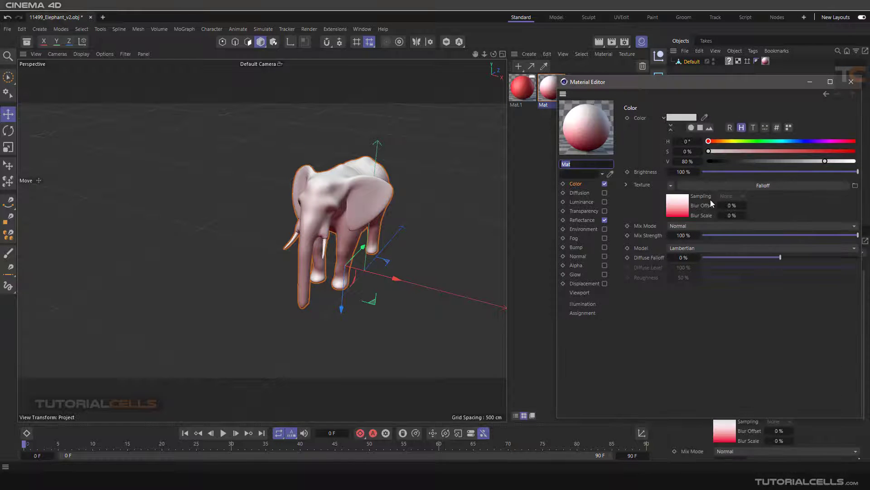
click(716, 185)
click(685, 195)
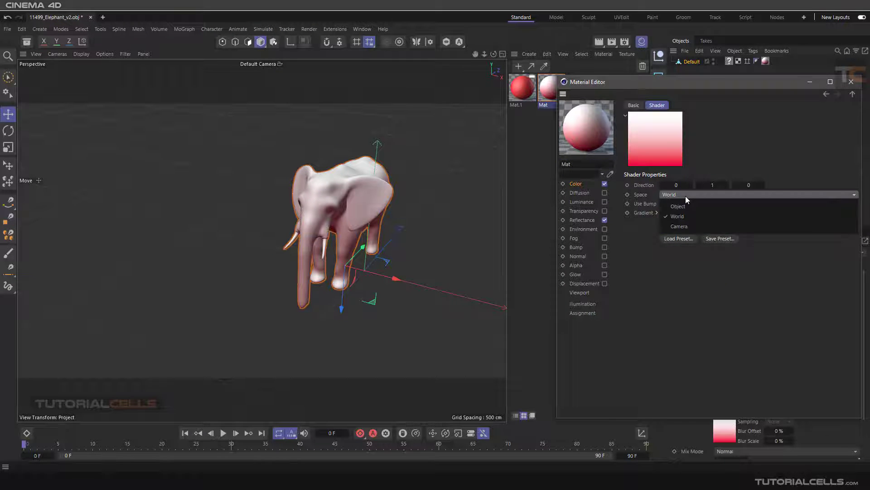
click(682, 213)
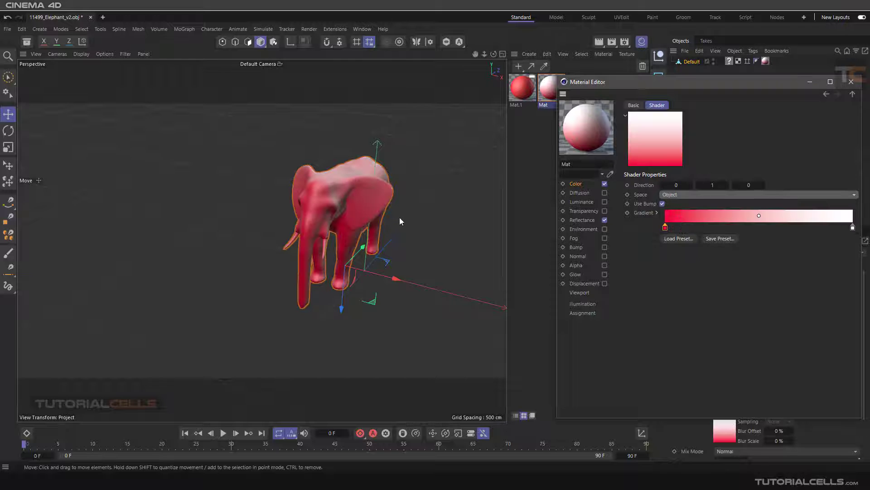
mouse_move(397, 276)
mouse_down()
mouse_move(161, 217)
mouse_move(505, 287)
mouse_move(164, 224)
mouse_move(417, 238)
mouse_up()
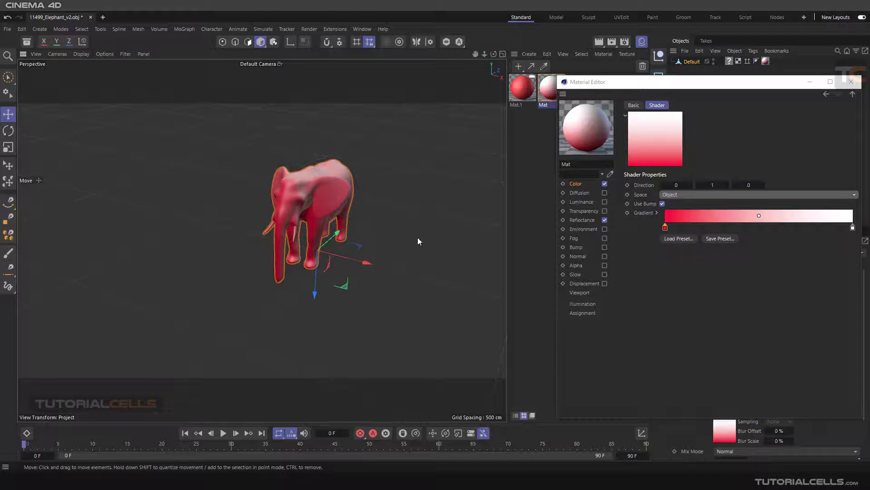
Step: Turn the Falloff shader's Use Bump option off and on again and inspect the elephant up close
click(646, 195)
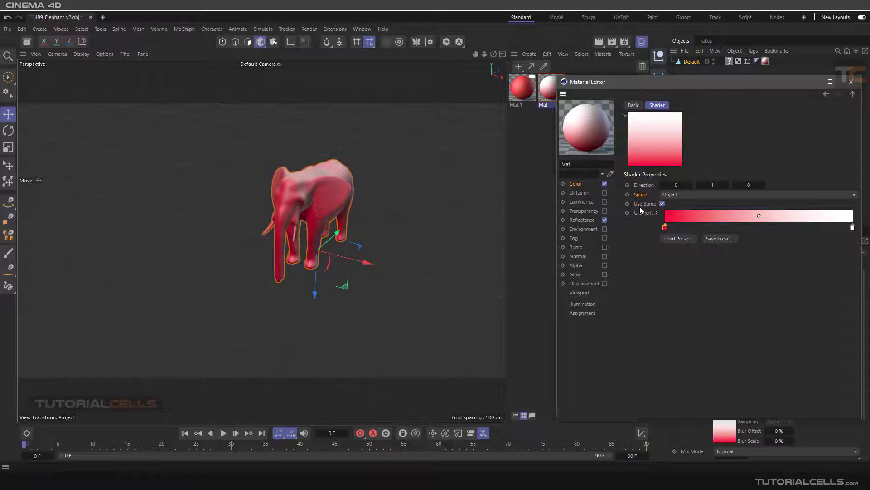
click(662, 204)
click(662, 204)
scroll(303, 198, up, 5)
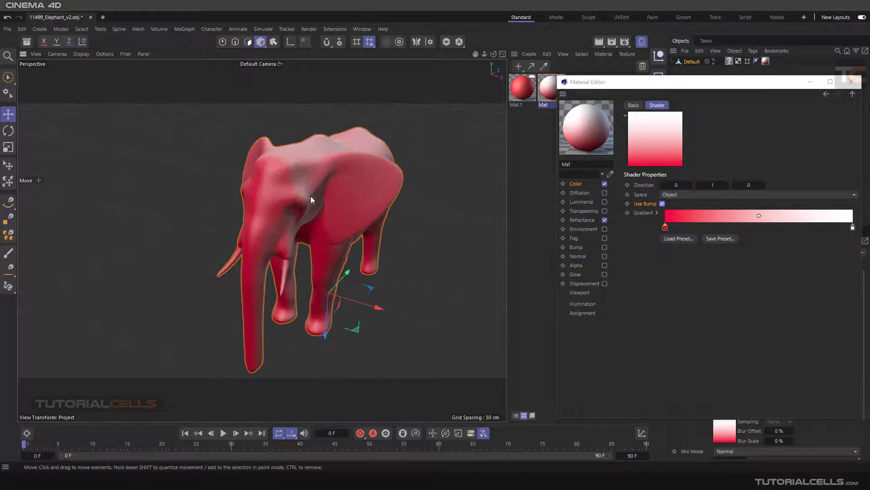
alt+drag(334, 200, 340, 192)
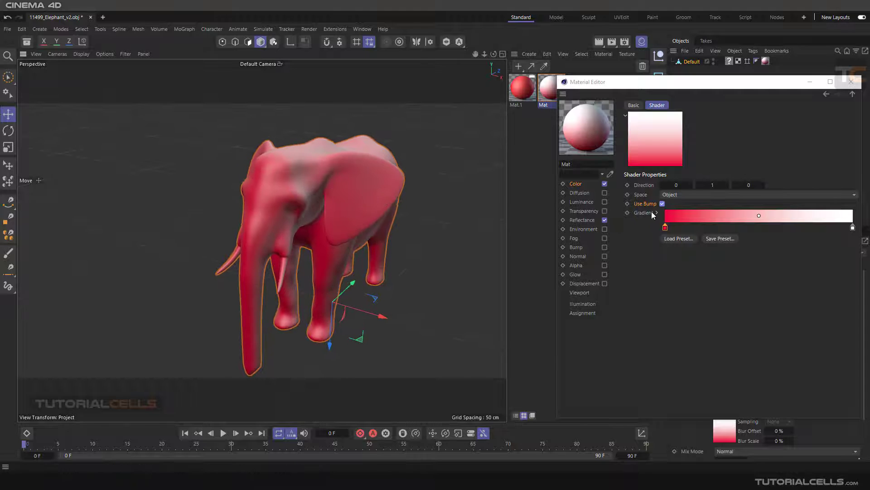
Step: Look at Mat's Bump channel, return to the Falloff shader in the Color channel and inspect the elephant
click(576, 248)
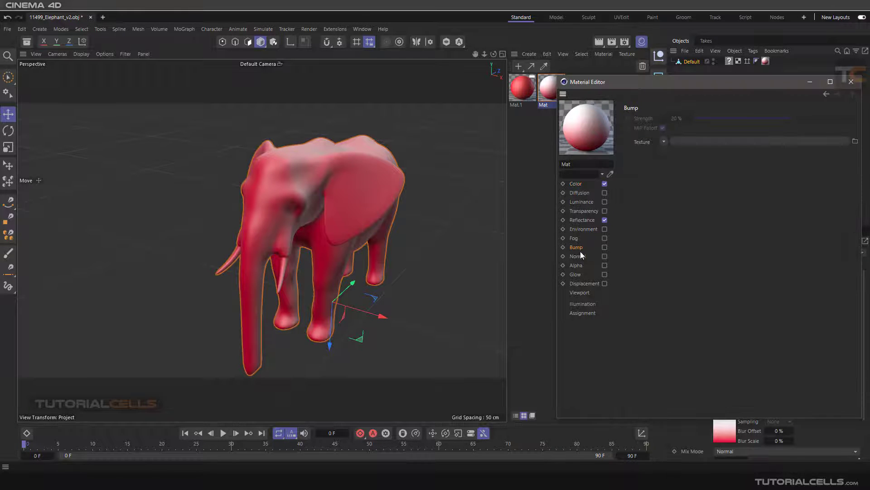
click(576, 183)
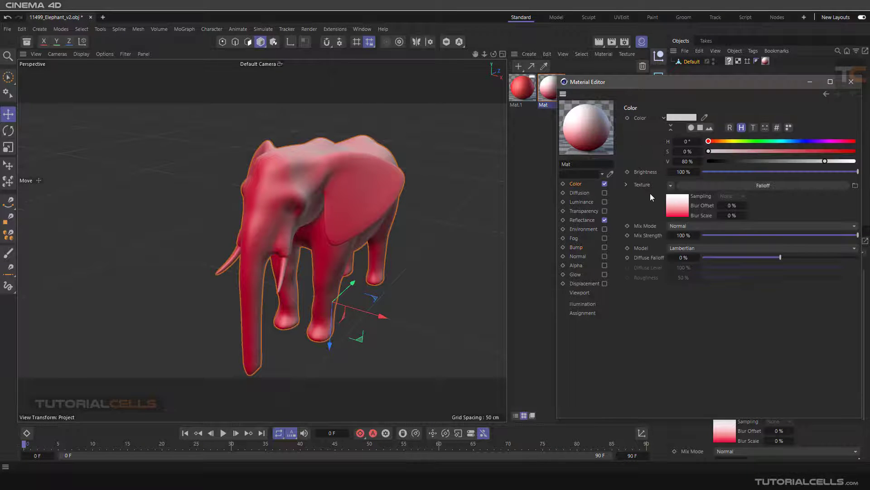
click(678, 204)
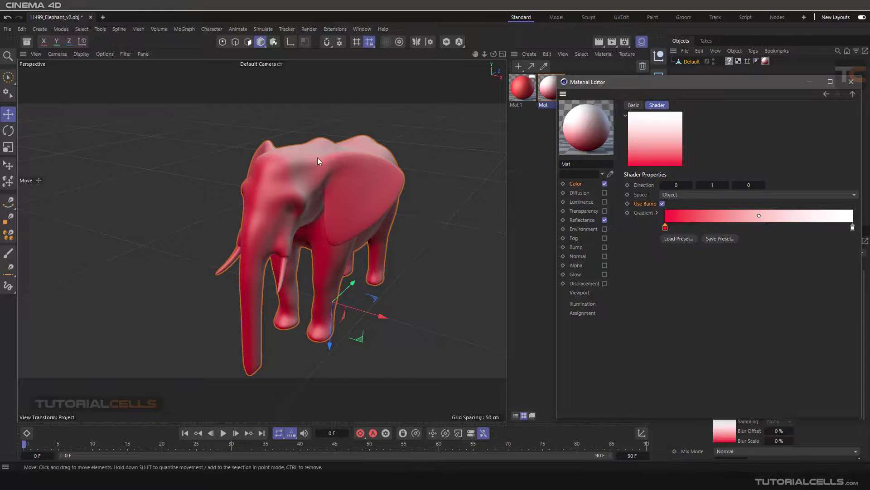
alt+drag(317, 157, 291, 175)
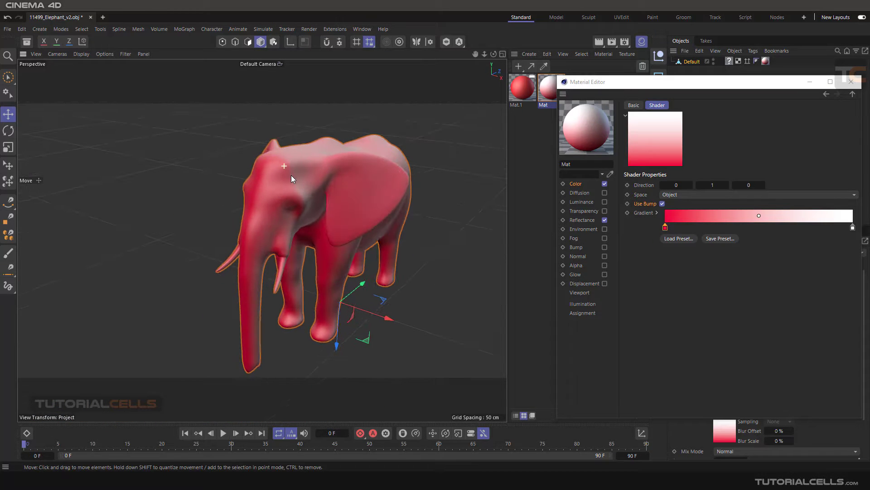